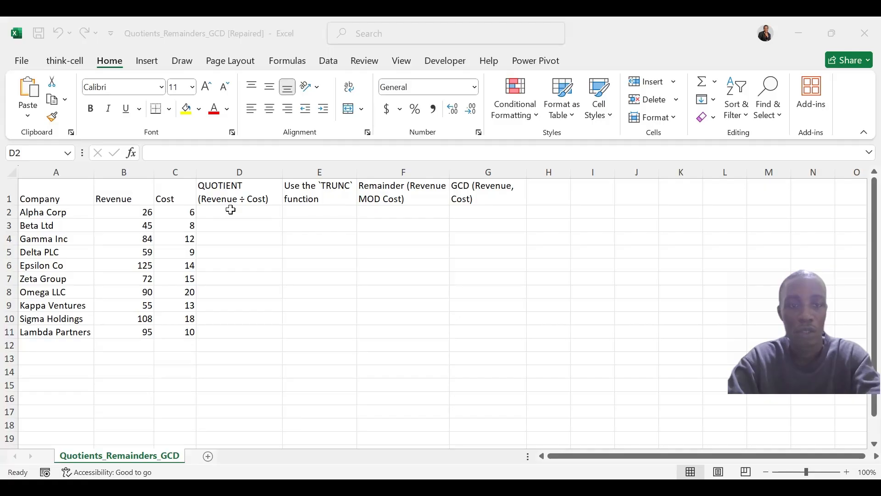
# - Enter =QUOTIENT(B2,C2) in cell D2 and copy the formula down through D11
pyautogui.click(231, 210)
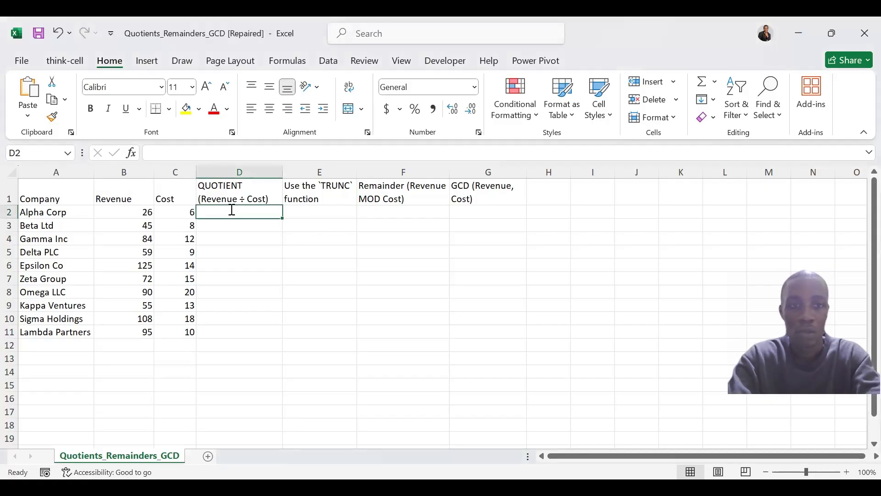
pyautogui.write('=')
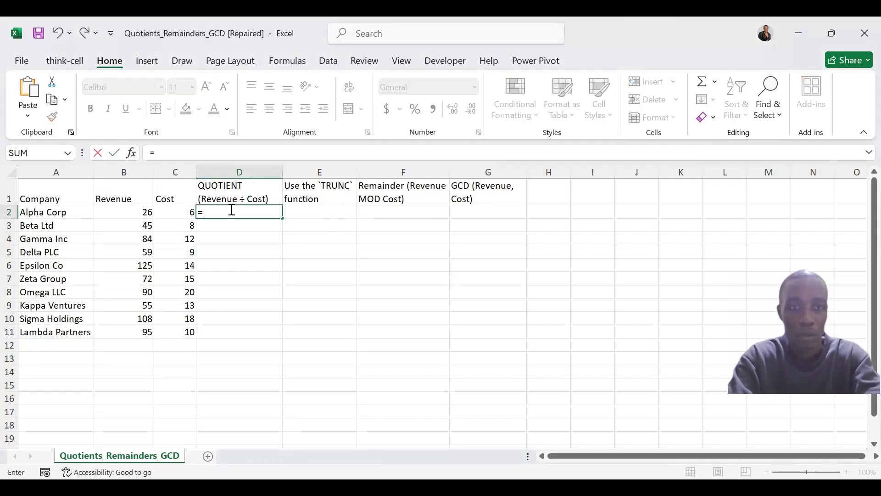
pyautogui.write('qu')
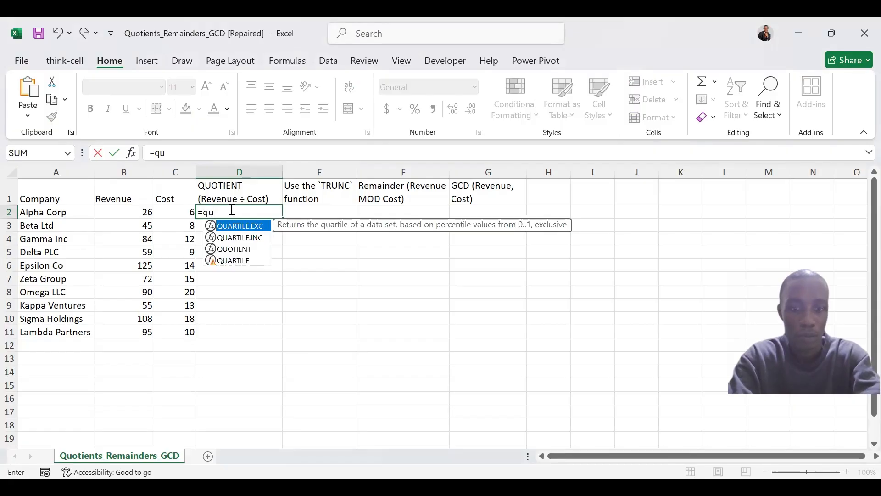
pyautogui.write('otie')
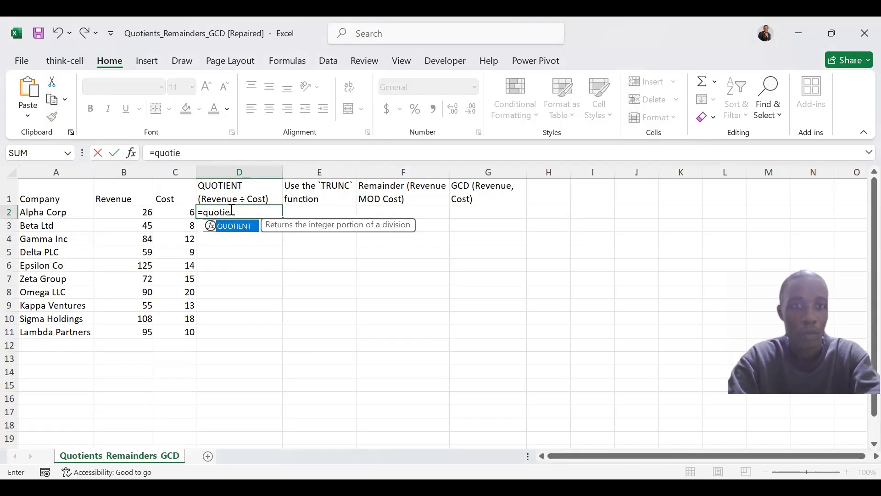
pyautogui.press('Tab')
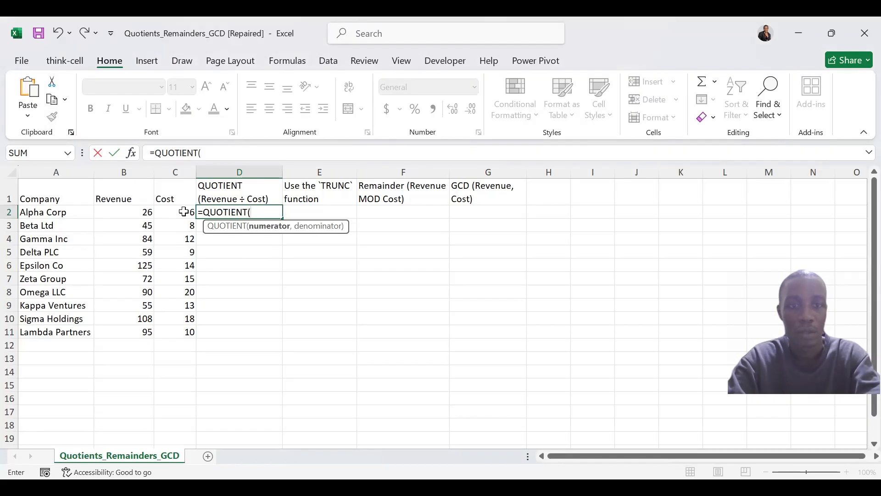
pyautogui.click(137, 212)
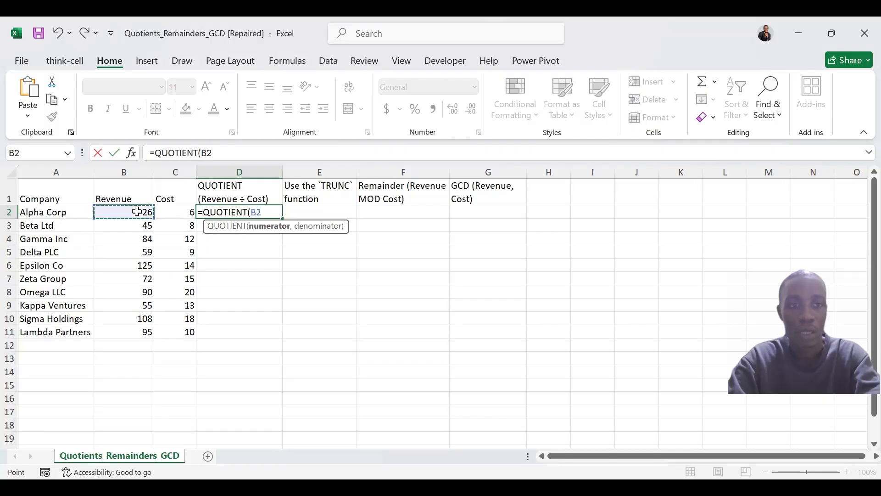
pyautogui.write(',')
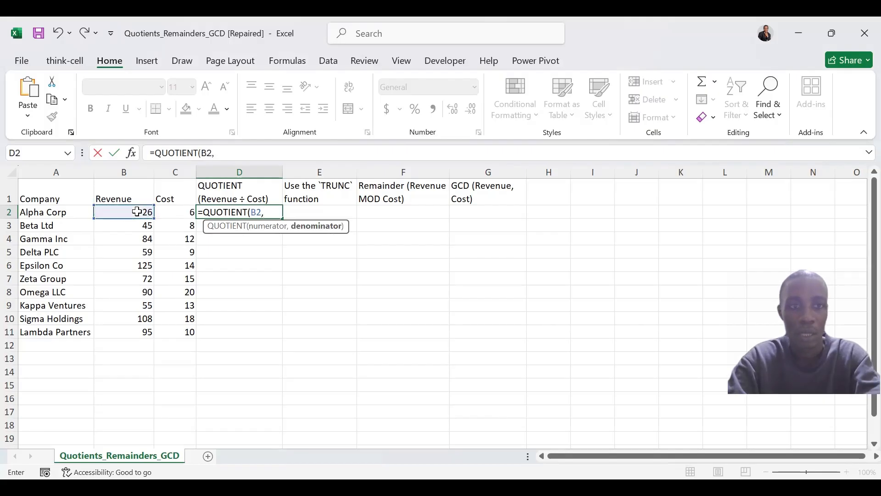
pyautogui.click(176, 210)
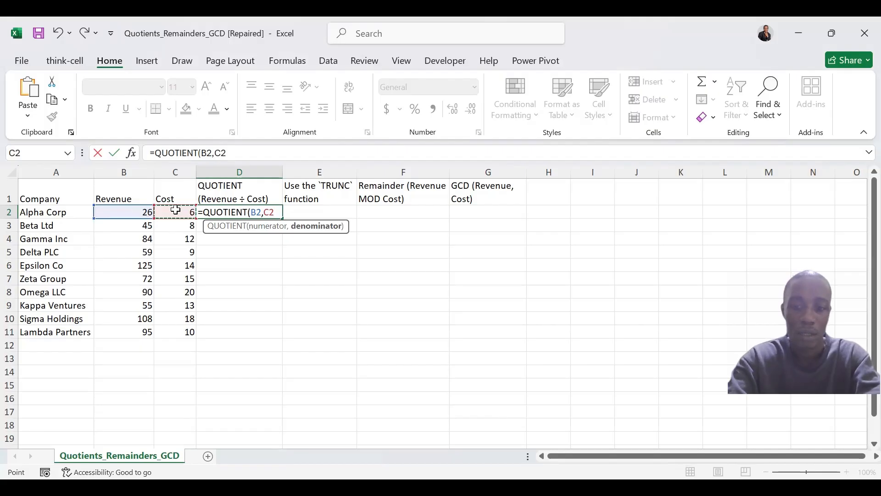
pyautogui.write(')')
pyautogui.hotkey('ctrl', 'Return')
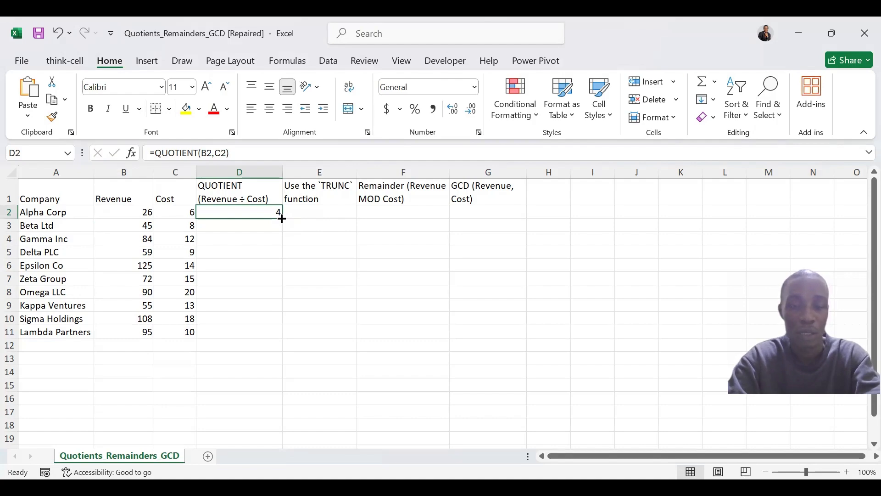
pyautogui.moveTo(282, 218); pyautogui.dragTo(285, 340)
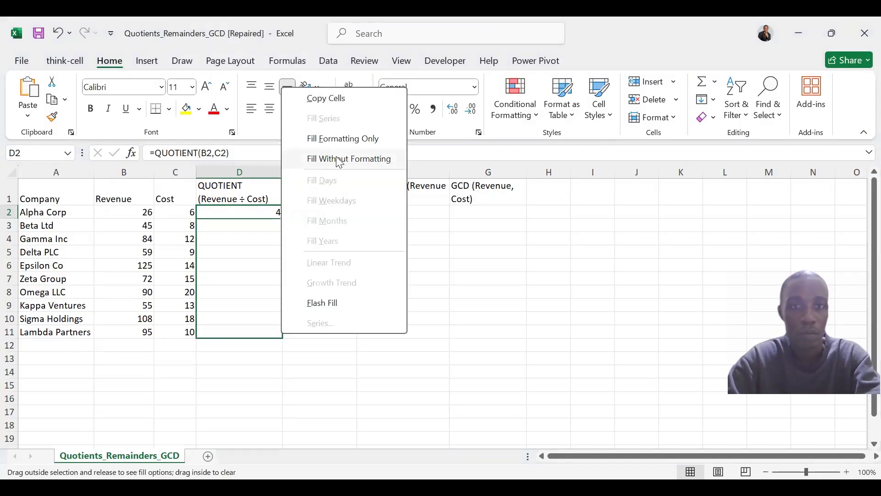
pyautogui.click(327, 98)
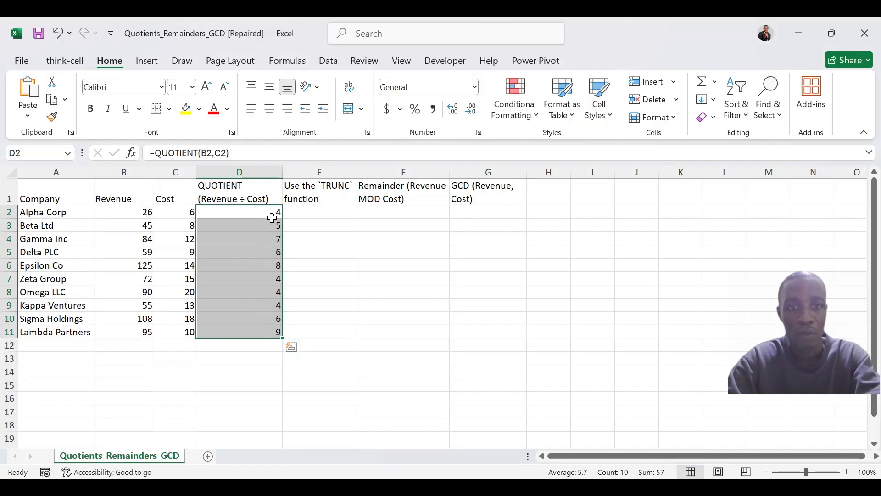
# - Enter =TRUNC(B2/C2) in cell E2 and copy the formula down through E11
pyautogui.click(298, 209)
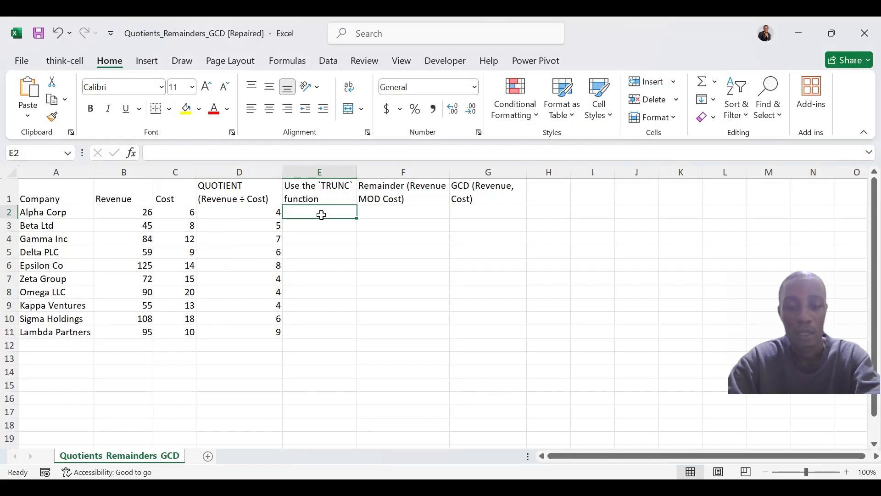
pyautogui.write('=')
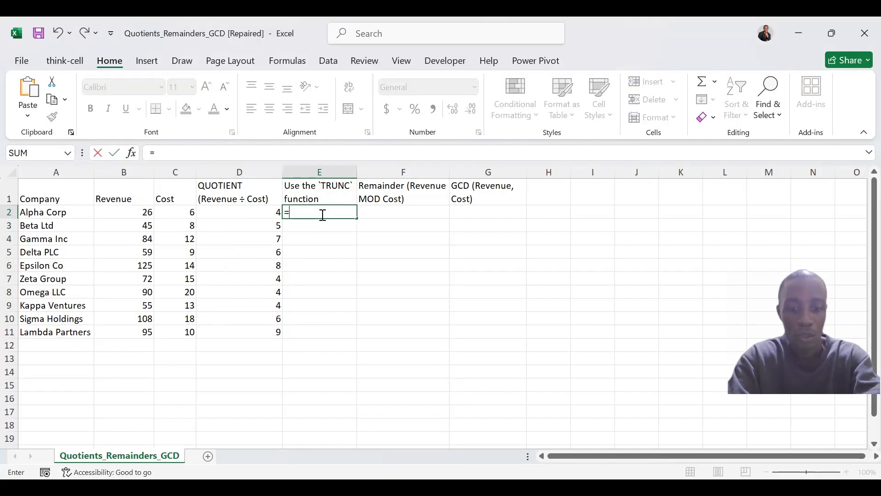
pyautogui.write('tr')
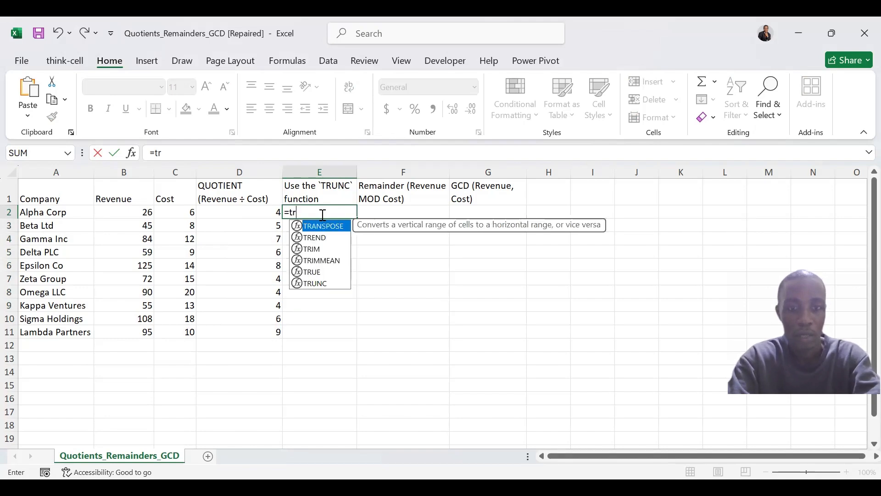
pyautogui.write('unc')
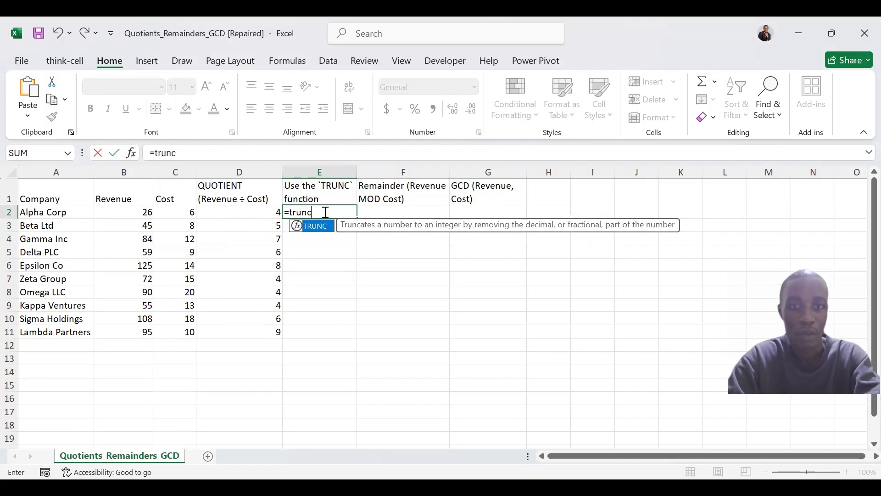
pyautogui.press('Tab')
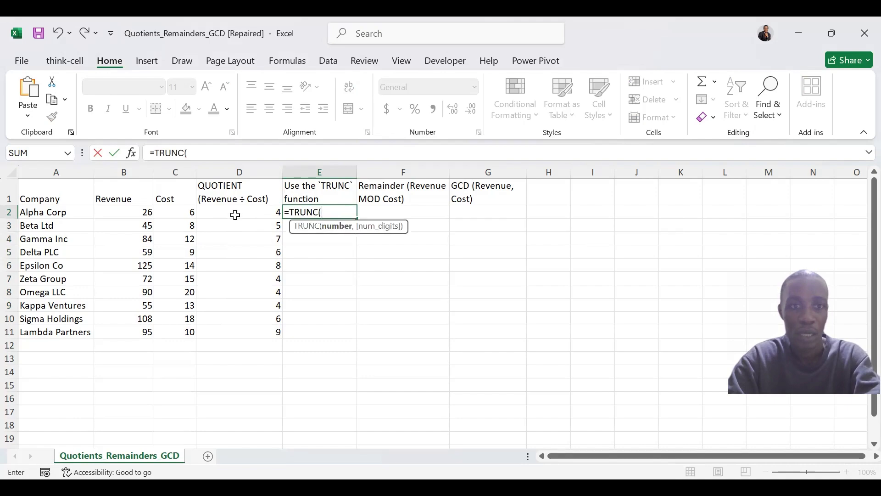
pyautogui.click(148, 212)
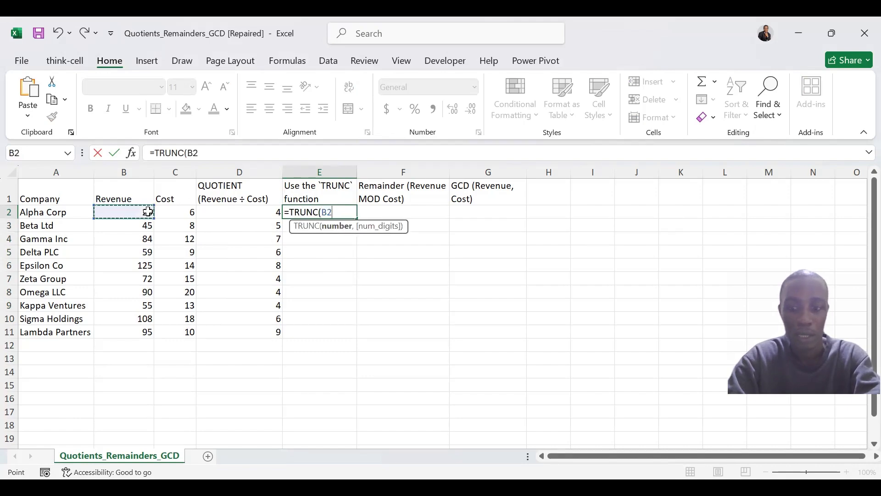
pyautogui.write('/')
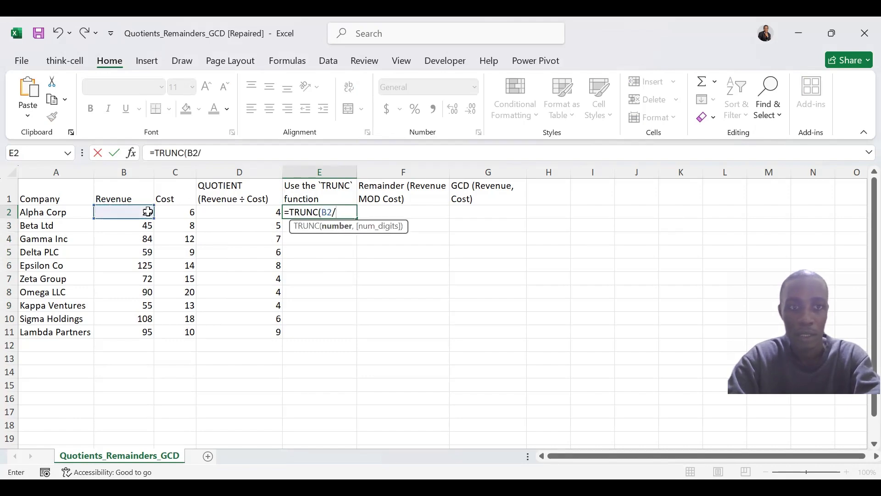
pyautogui.click(182, 215)
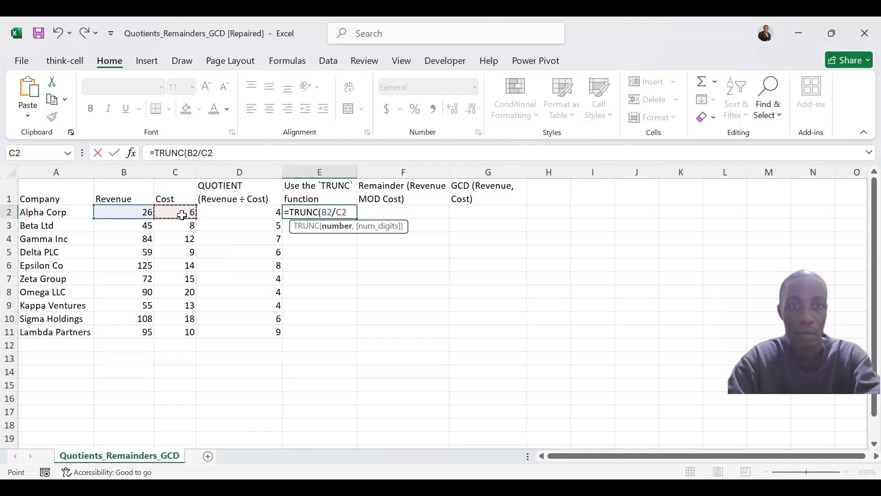
pyautogui.write(')')
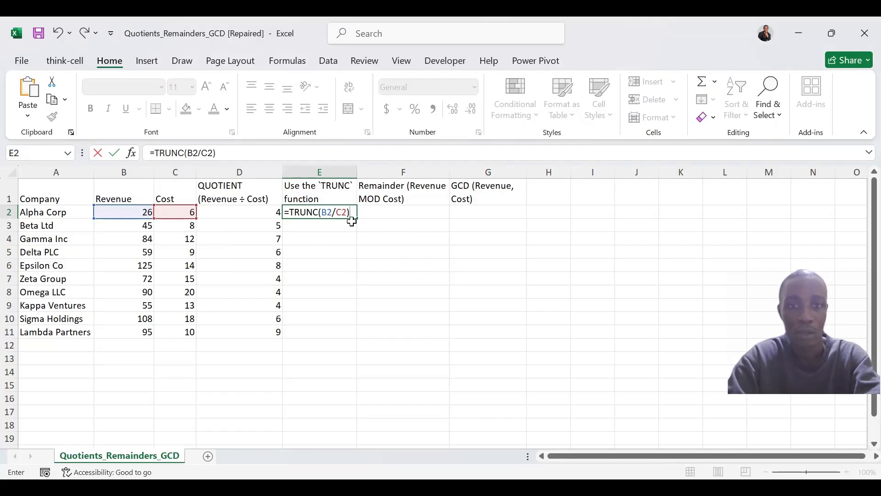
pyautogui.hotkey('ctrl', 'Return')
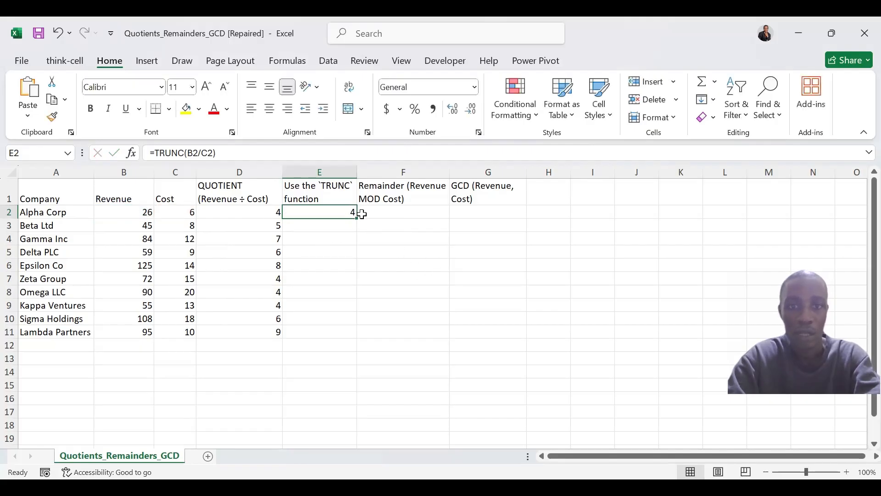
pyautogui.moveTo(358, 219); pyautogui.dragTo(353, 340)
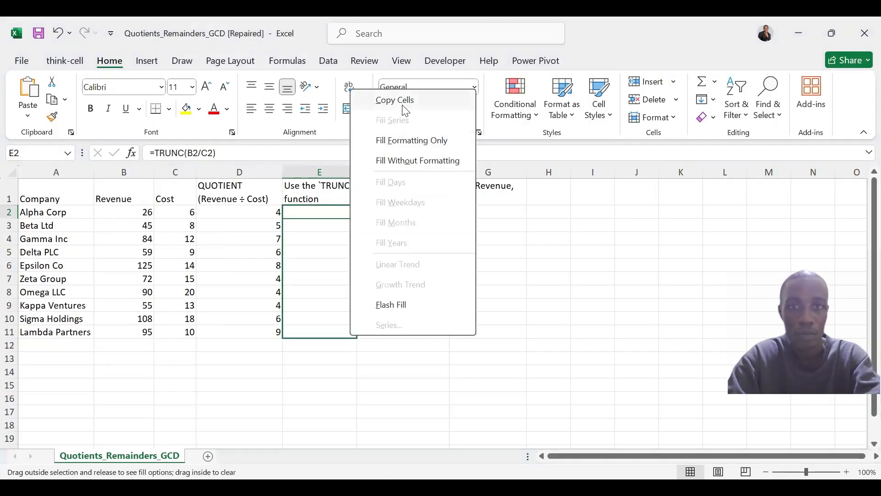
pyautogui.click(402, 105)
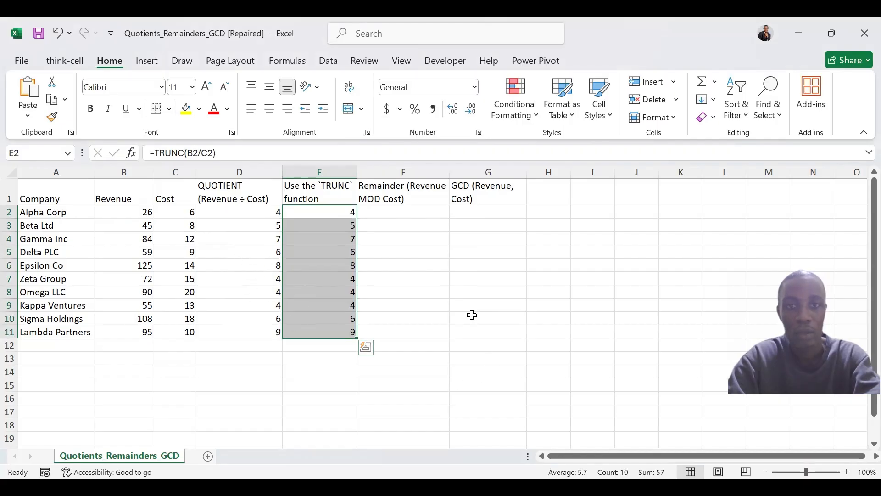
# - Enter =MOD(B2,C2) in cell F2 and copy the formula down through F11
pyautogui.click(415, 211)
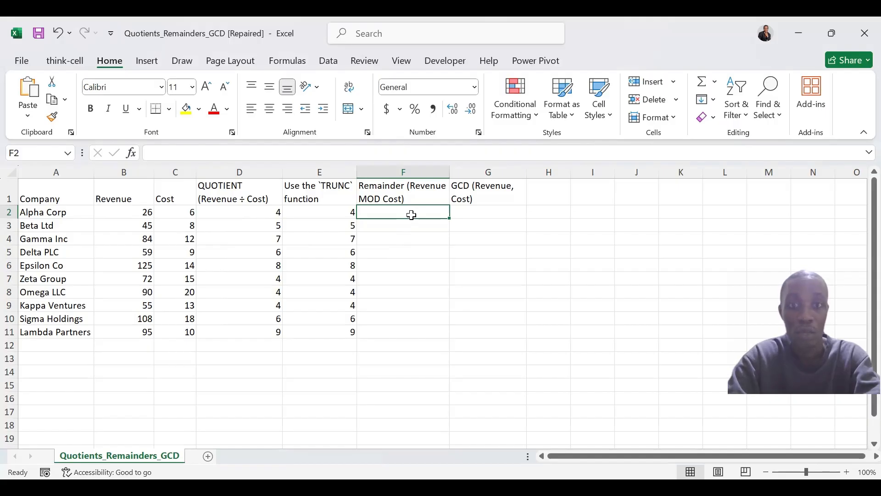
pyautogui.write('=')
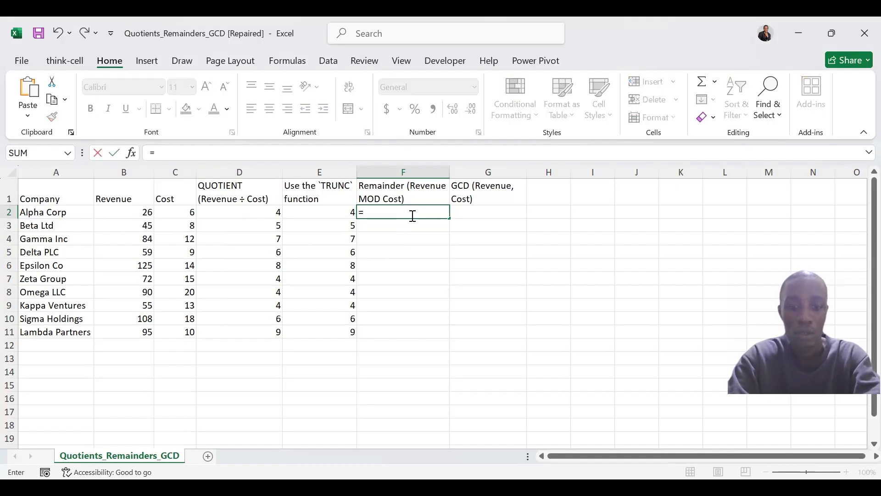
pyautogui.write('mod')
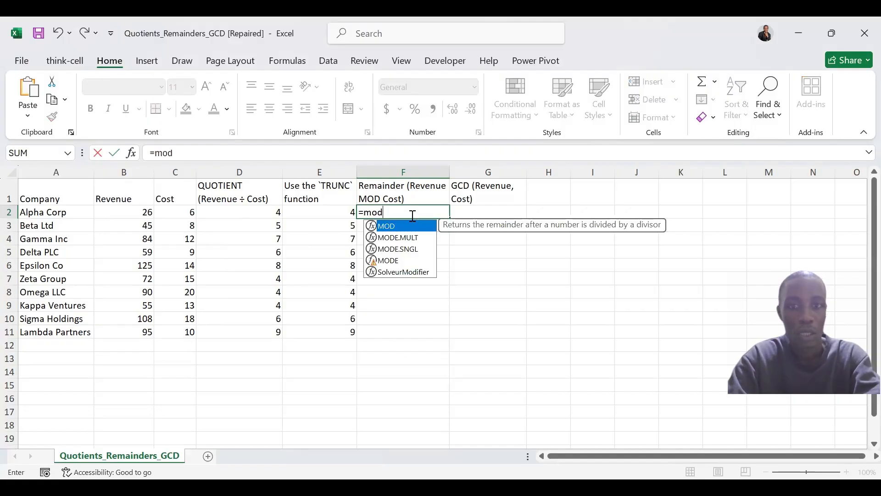
pyautogui.press('Tab')
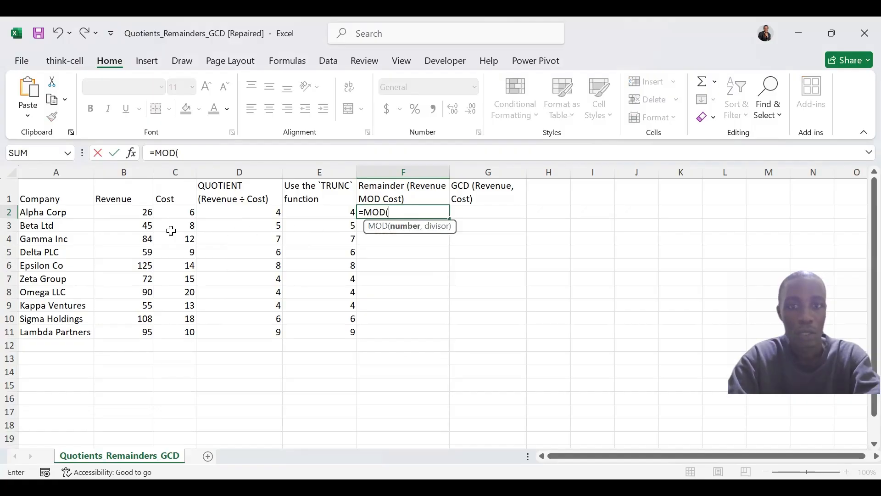
pyautogui.click(136, 213)
pyautogui.write(',')
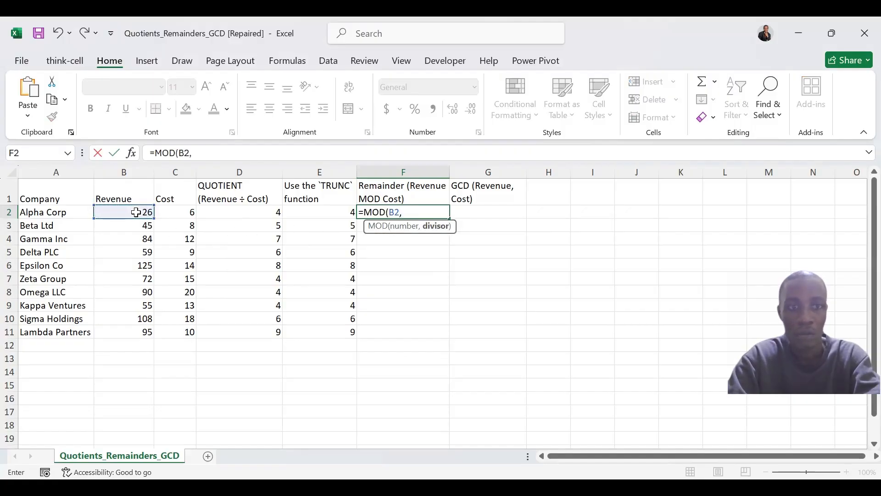
pyautogui.click(184, 215)
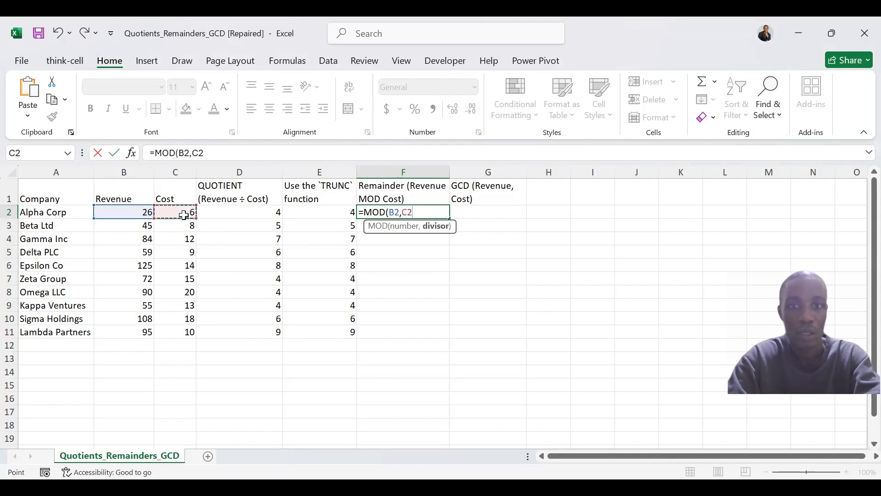
pyautogui.hotkey('ctrl', 'Return')
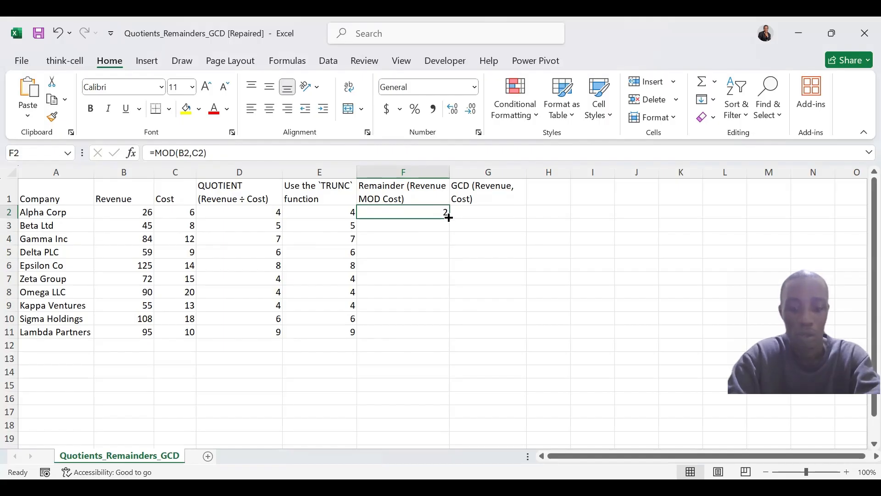
pyautogui.moveTo(448, 217); pyautogui.dragTo(466, 348)
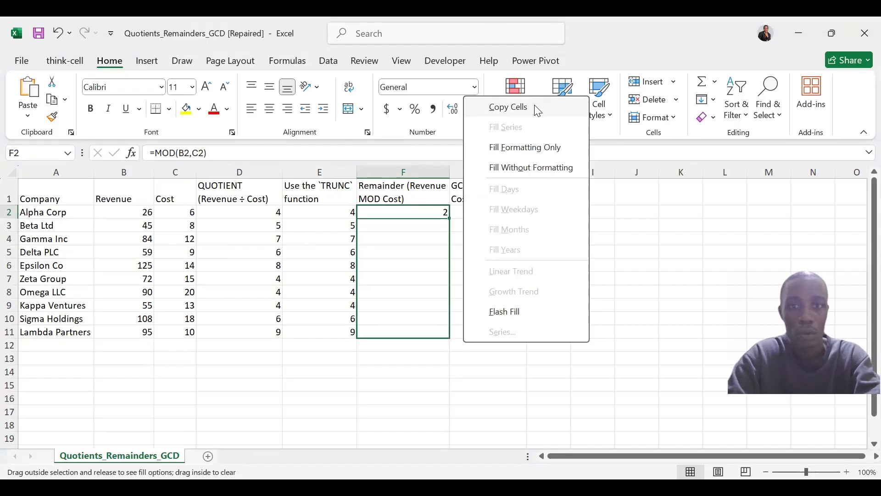
pyautogui.click(538, 110)
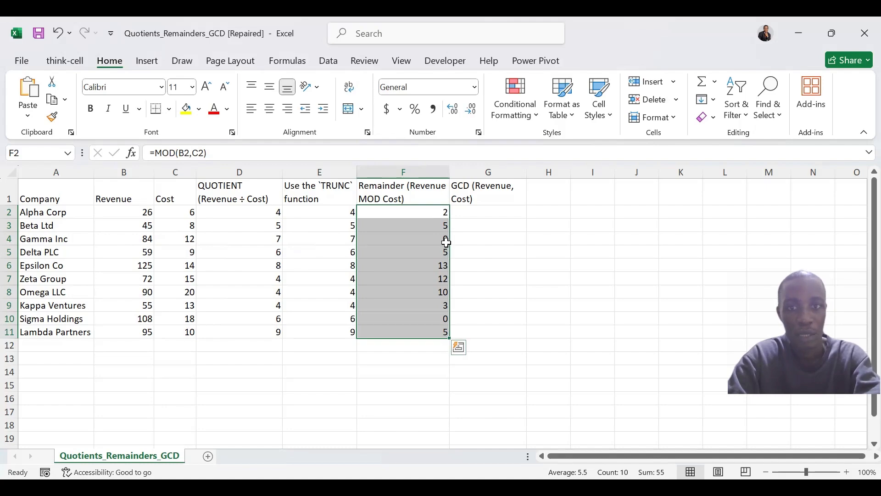
# - Enter =GCD(B2,C2) in cell G2 and copy the formula down through G11
pyautogui.click(479, 209)
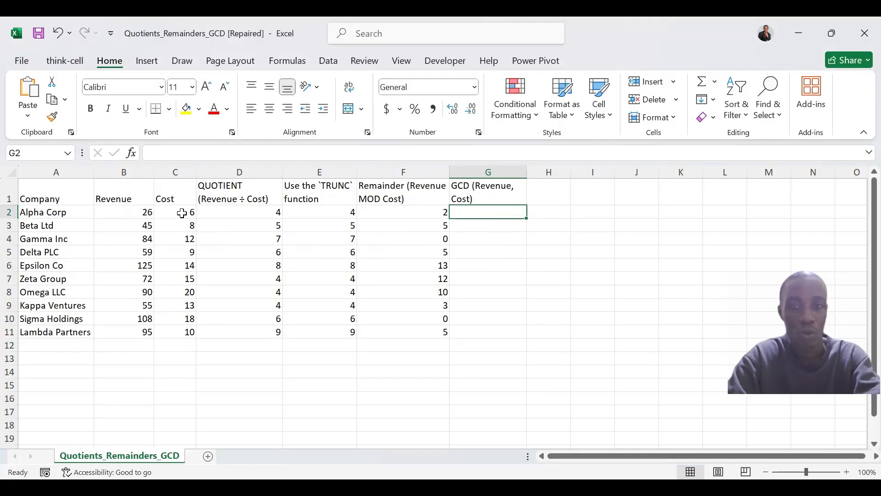
pyautogui.write('=')
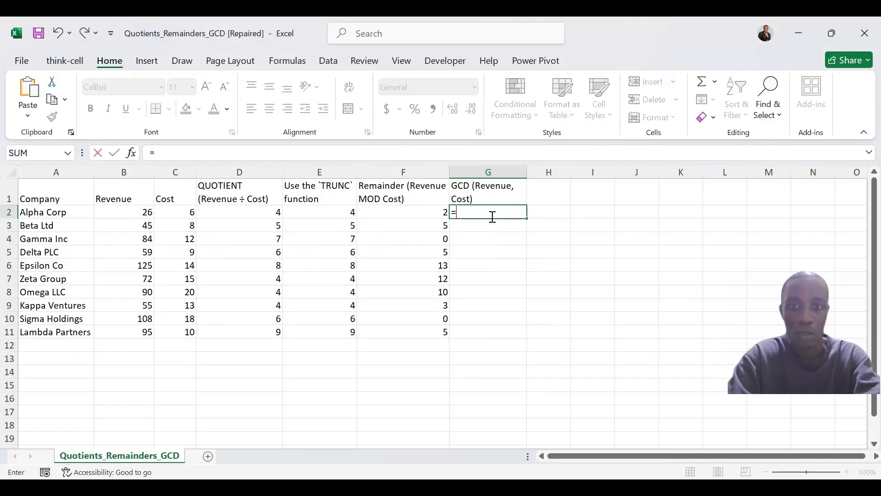
pyautogui.write('g')
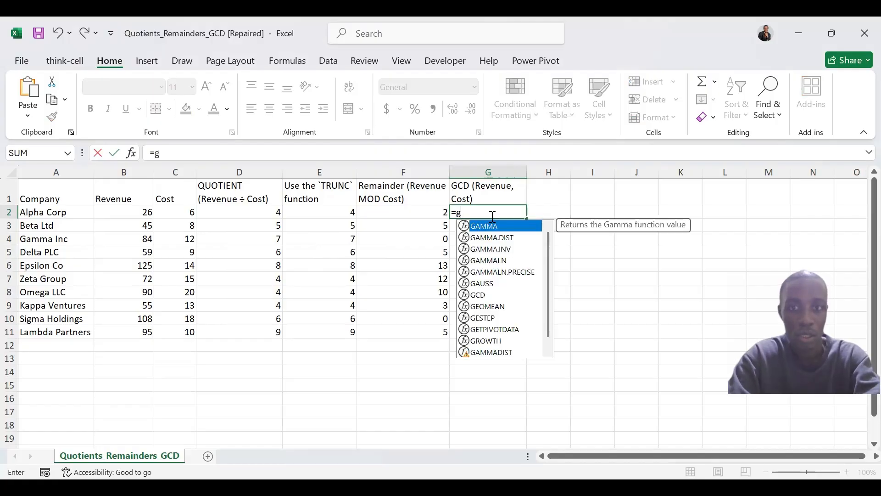
pyautogui.write('cd')
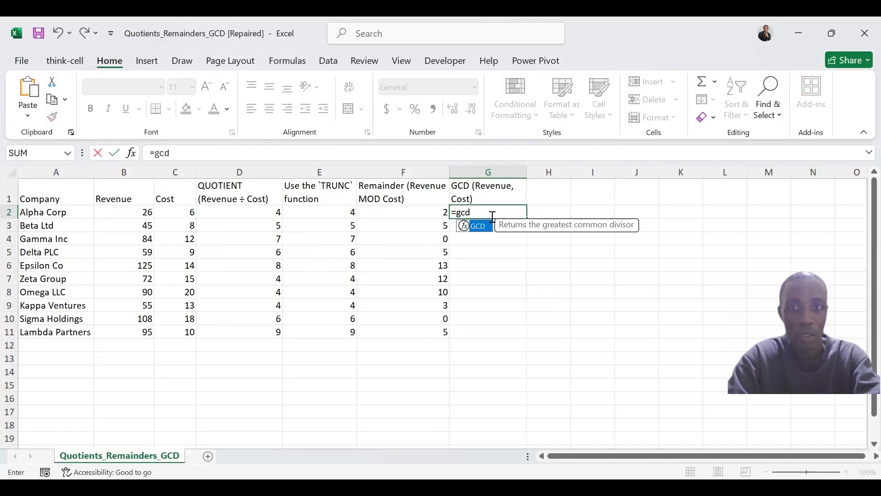
pyautogui.press('Tab')
pyautogui.click(143, 213)
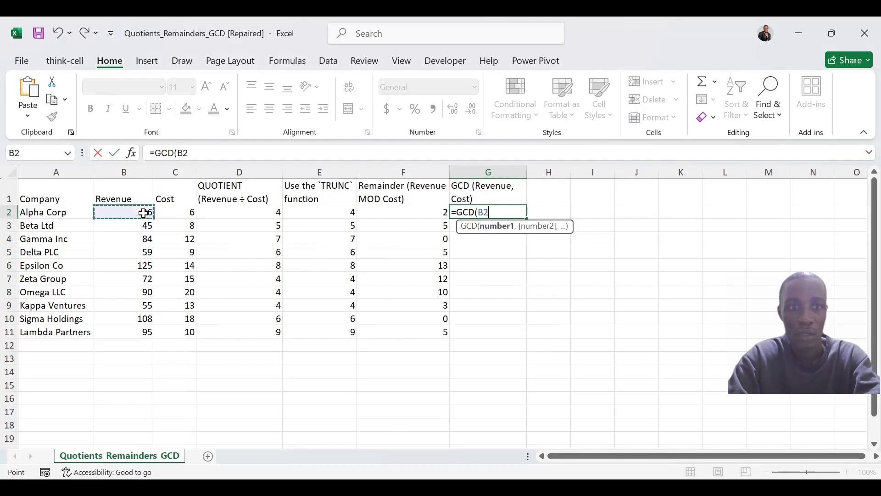
pyautogui.write(',')
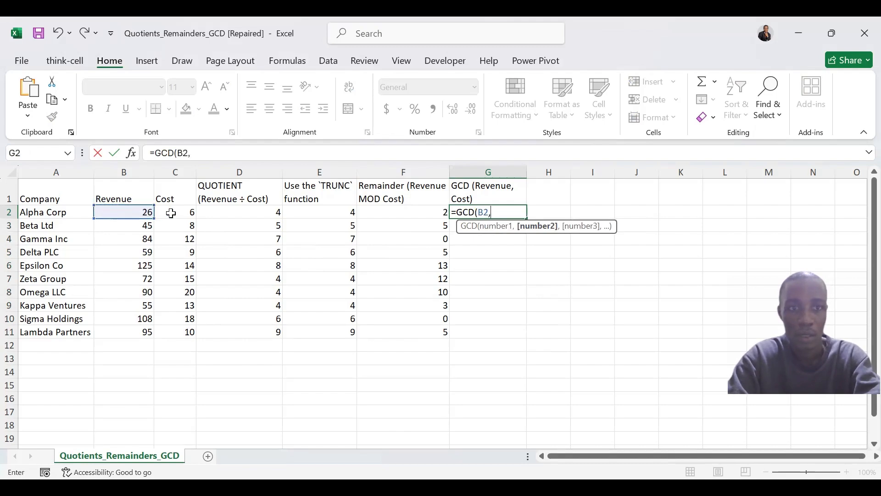
pyautogui.click(171, 213)
pyautogui.write(')')
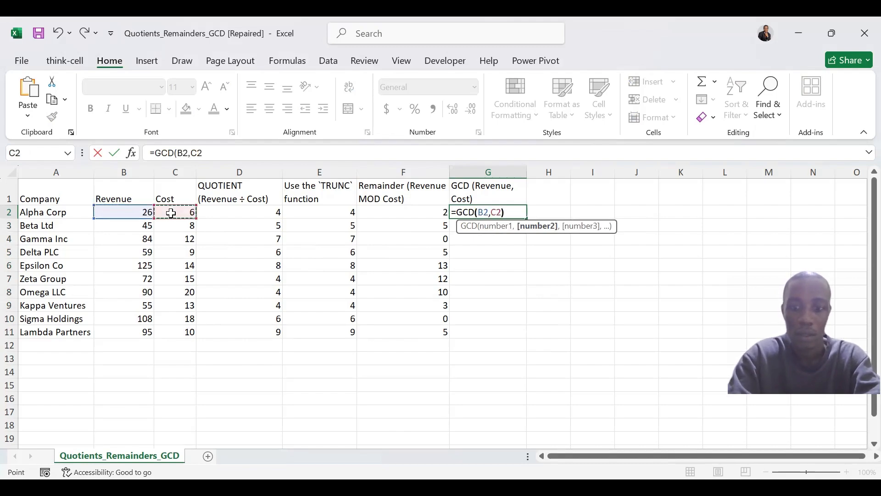
pyautogui.hotkey('ctrl', 'Return')
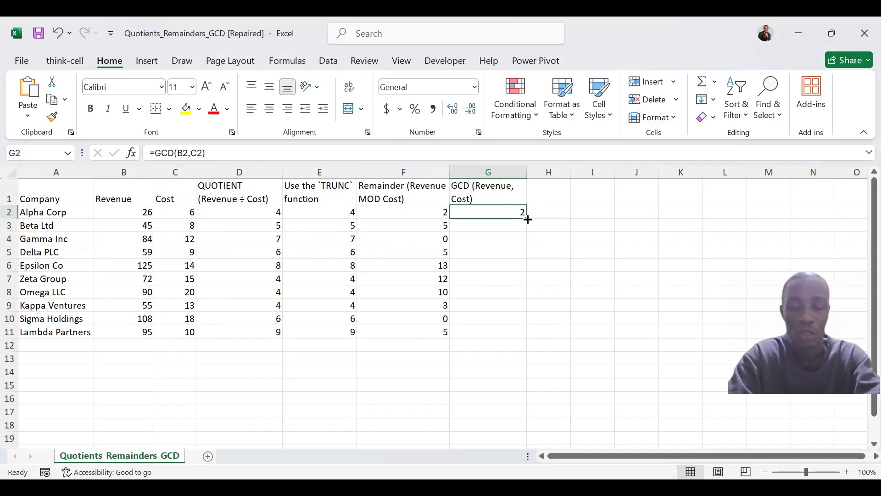
pyautogui.moveTo(527, 219); pyautogui.dragTo(528, 337)
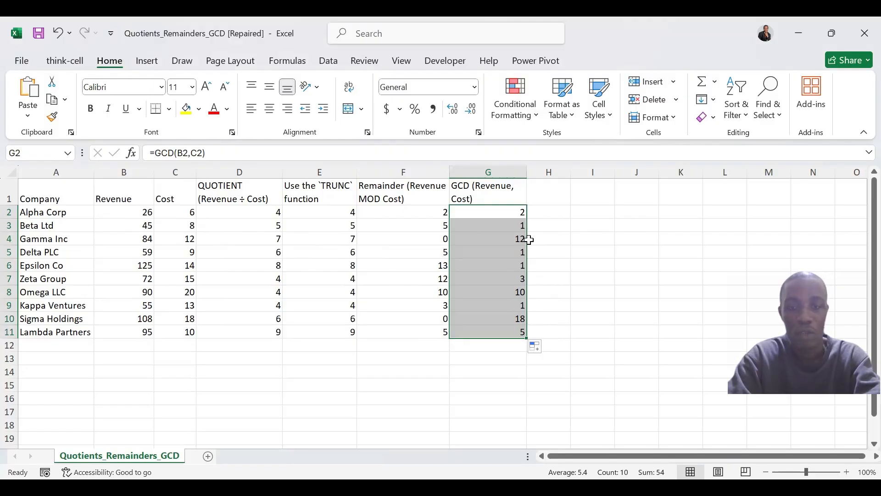
pyautogui.click(580, 343)
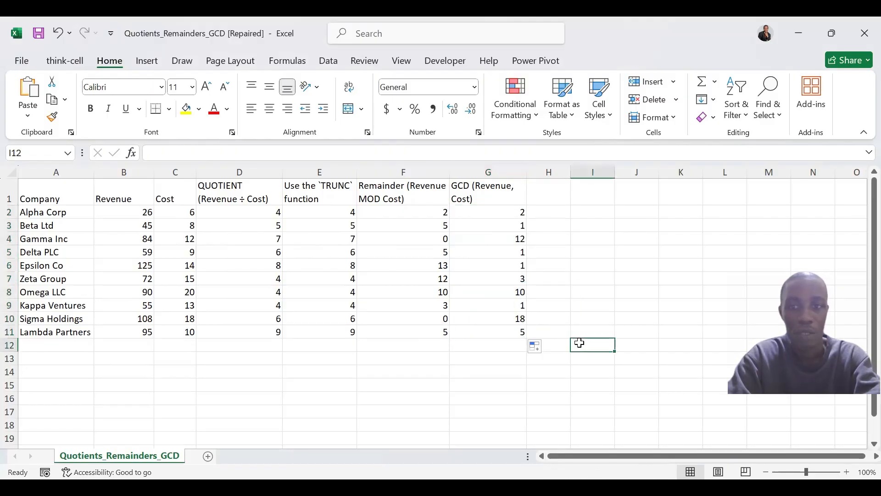
pyautogui.click(373, 362)
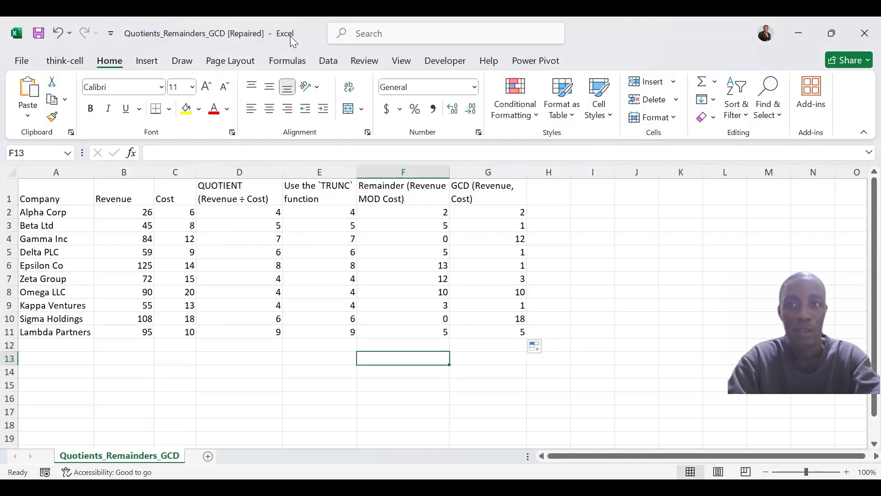
pyautogui.hotkey('alt', 'Tab')
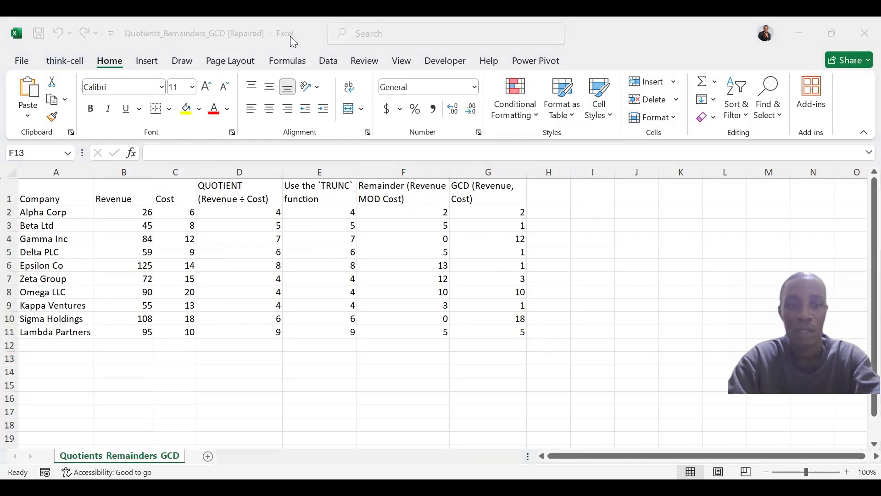